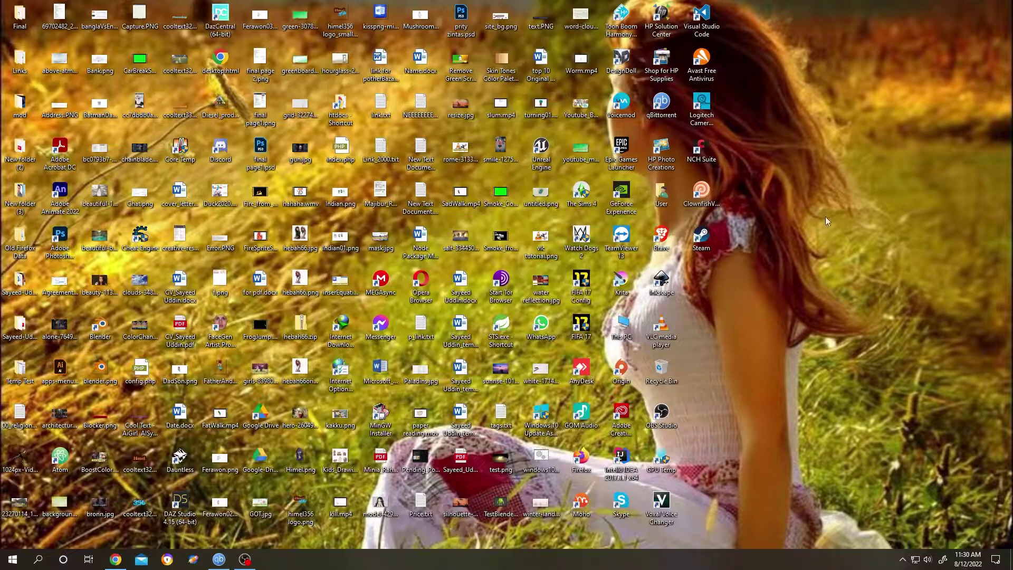
- Open This PC from a Start search for 'this' and maximize its window
{"action": "double_click", "coordinate": [621, 332]}
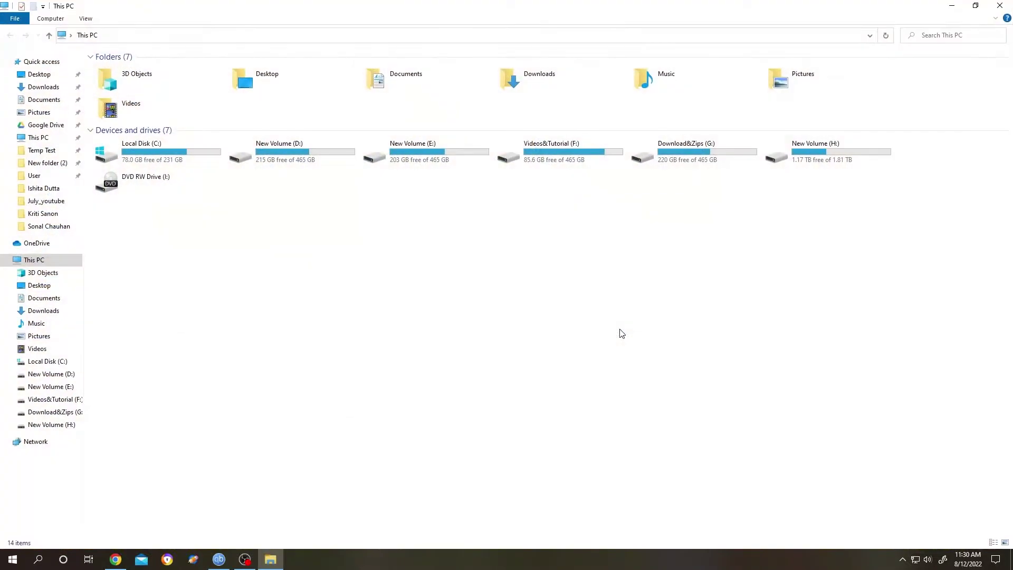
{"action": "left_click", "coordinate": [39, 560]}
{"action": "type", "text": "t"}
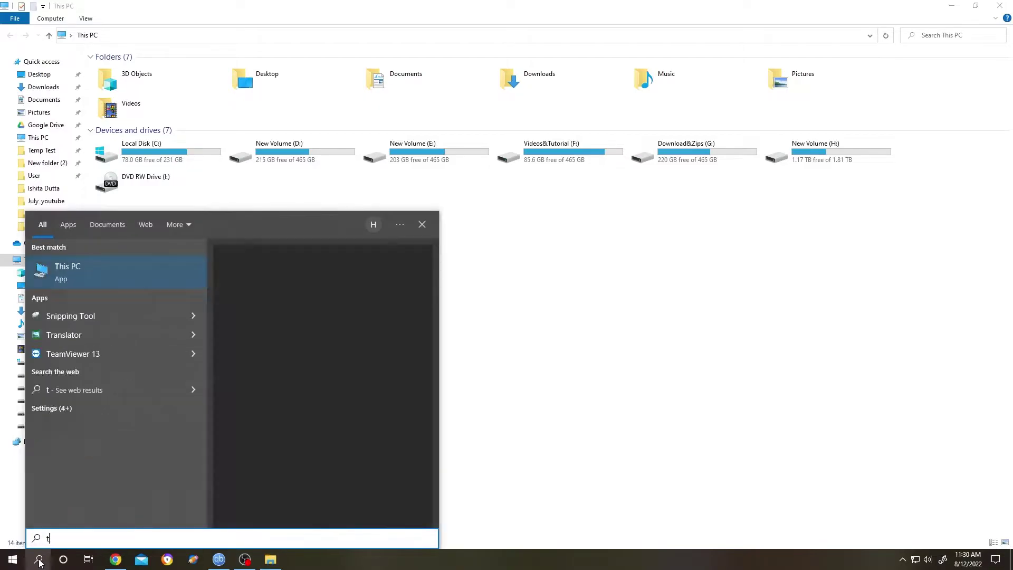
{"action": "type", "text": "his"}
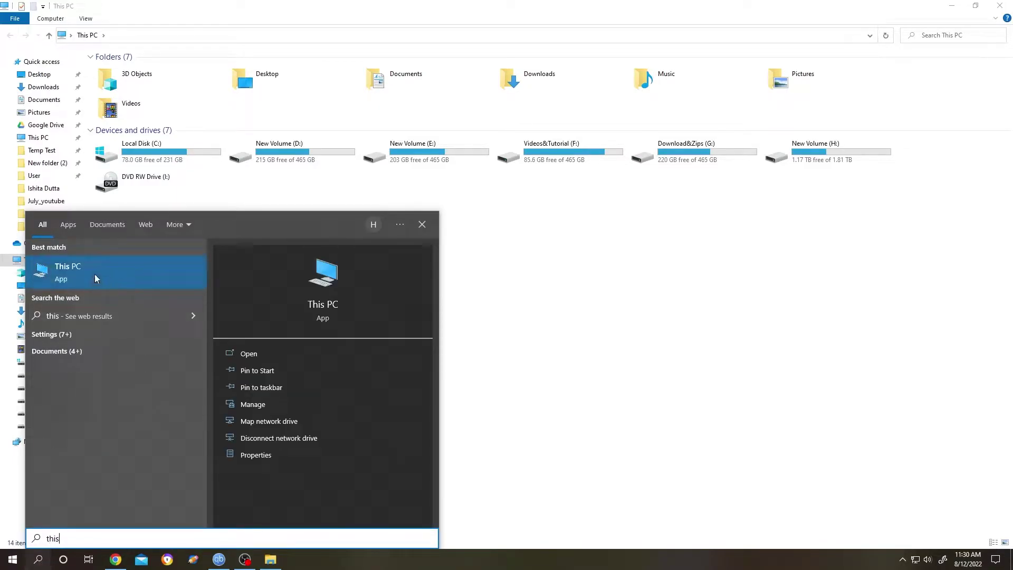
{"action": "left_click", "coordinate": [94, 274]}
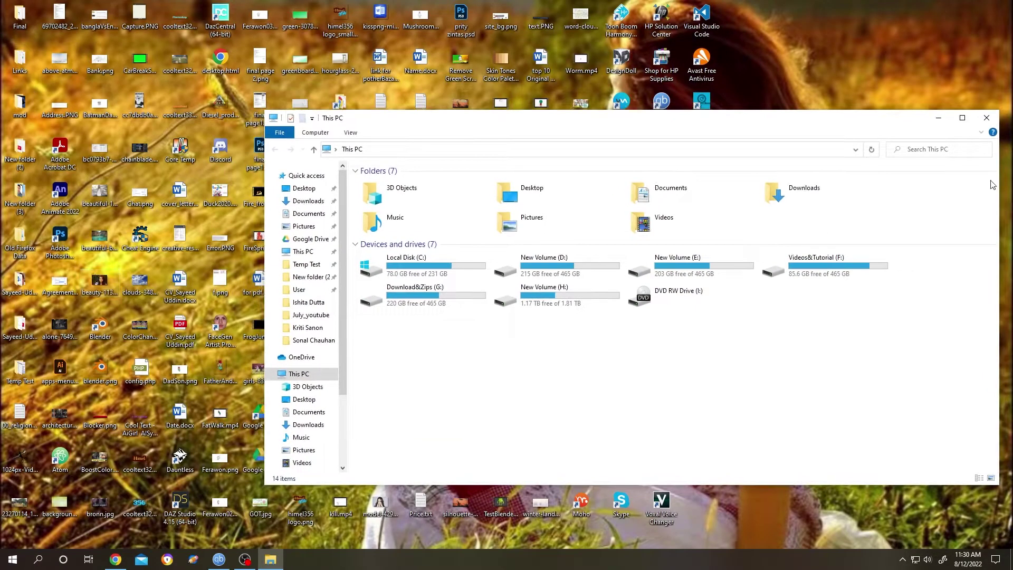
{"action": "left_click", "coordinate": [964, 119]}
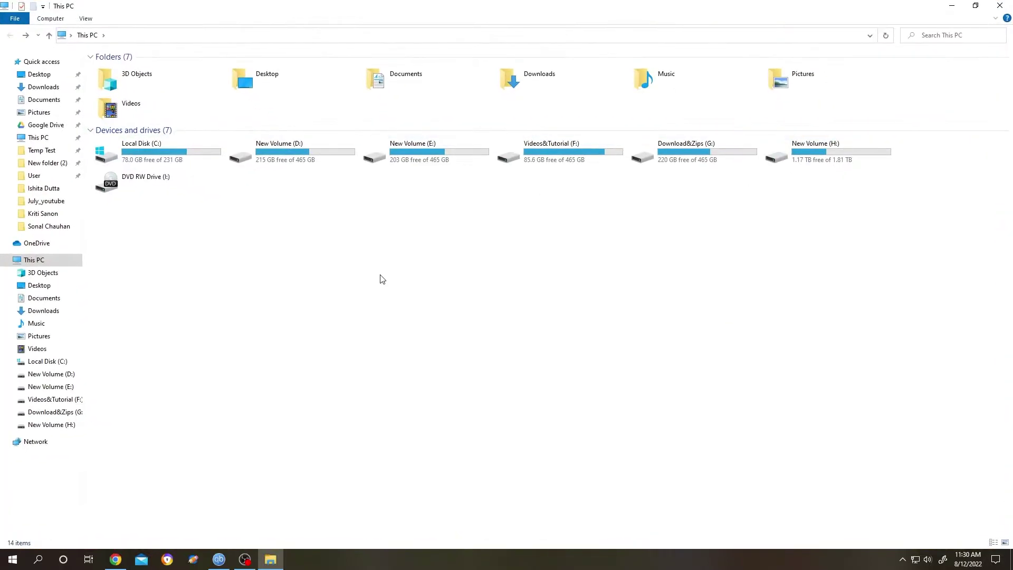
- Open the Desktop folder and drag-select all 171 of its items
{"action": "double_click", "coordinate": [258, 78]}
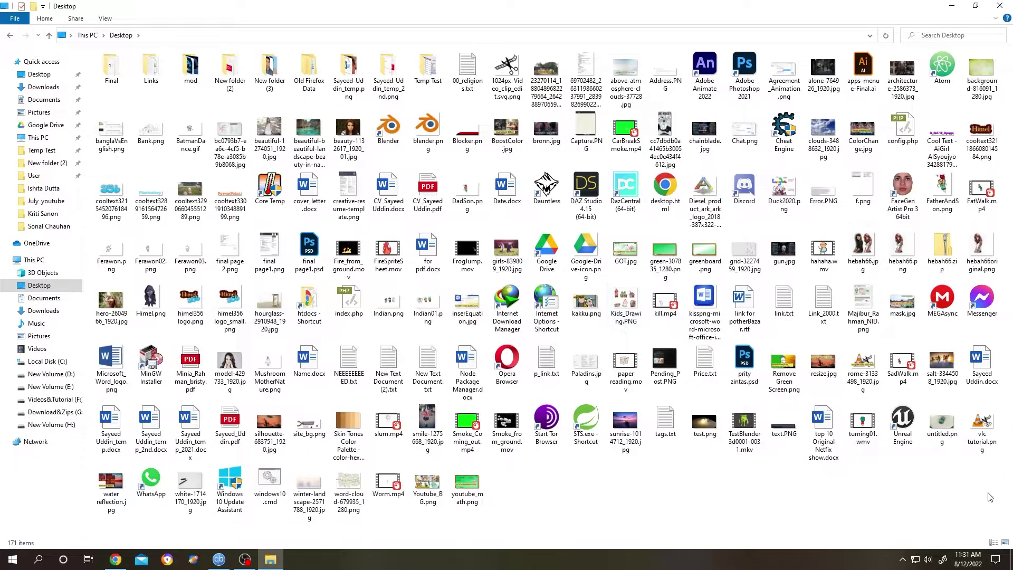
{"action": "left_click_drag", "start_coordinate": [988, 493], "coordinate": [105, 53]}
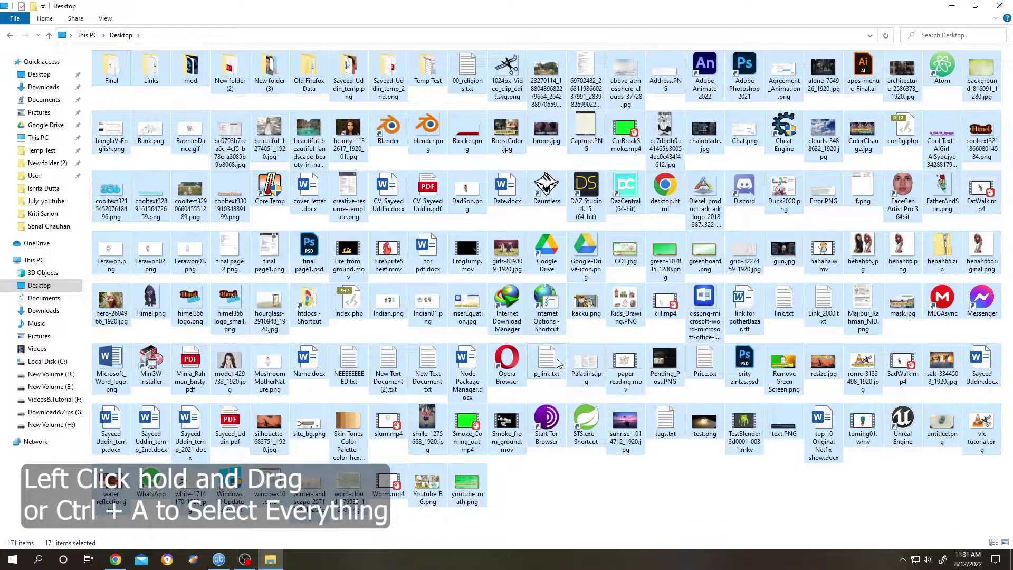
- Tick Hidden in the selection's Properties and apply it to the selected items only
{"action": "right_click", "coordinate": [542, 241]}
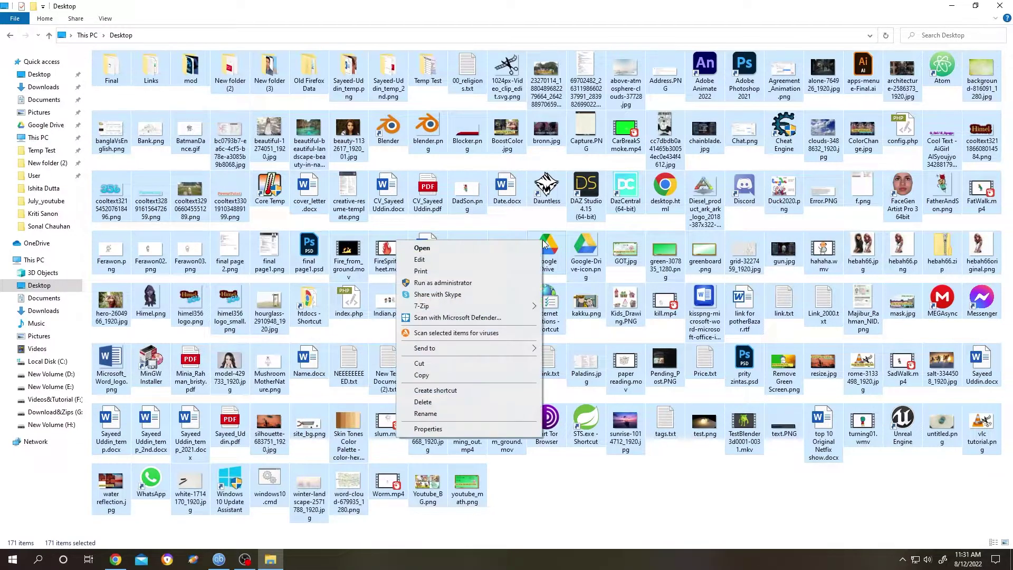
{"action": "left_click", "coordinate": [431, 429]}
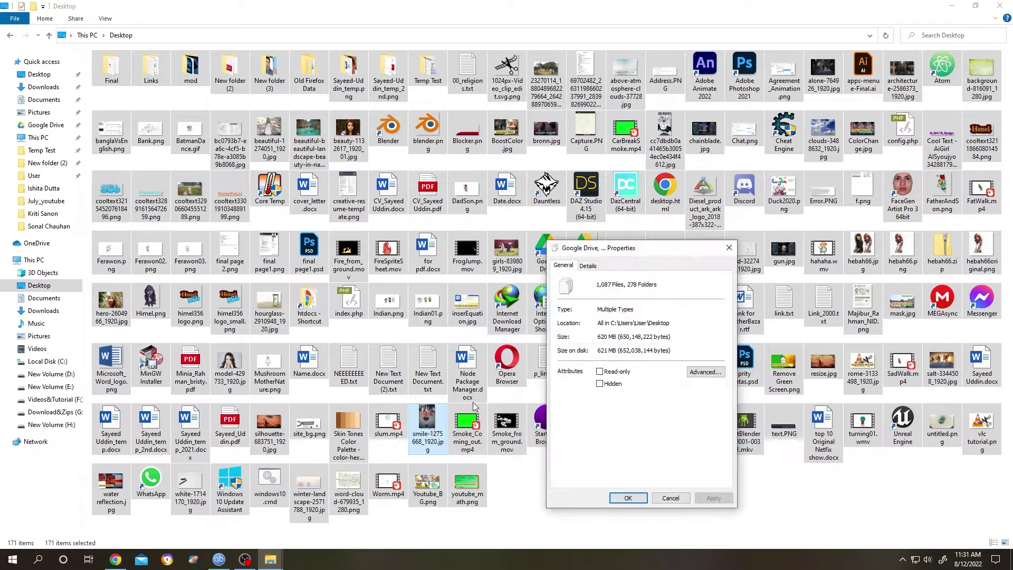
{"action": "left_click_drag", "start_coordinate": [637, 256], "coordinate": [471, 113]}
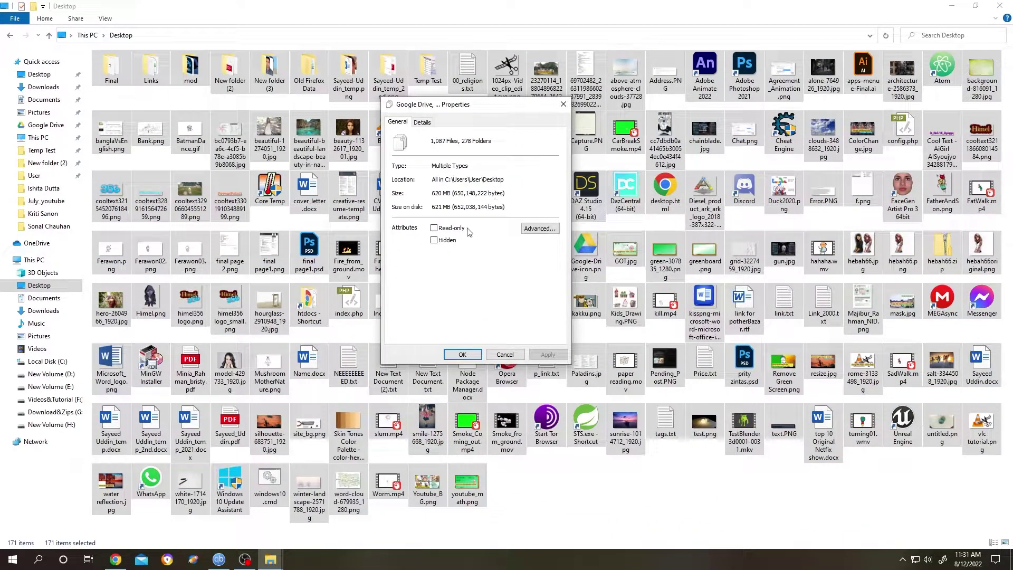
{"action": "left_click", "coordinate": [433, 240]}
{"action": "left_click", "coordinate": [549, 355]}
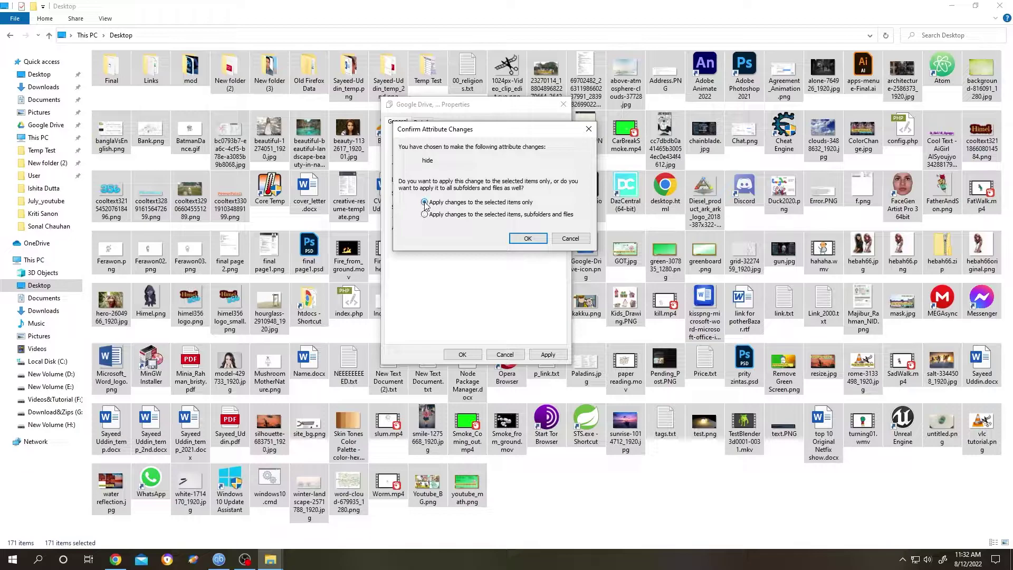
{"action": "left_click", "coordinate": [527, 238]}
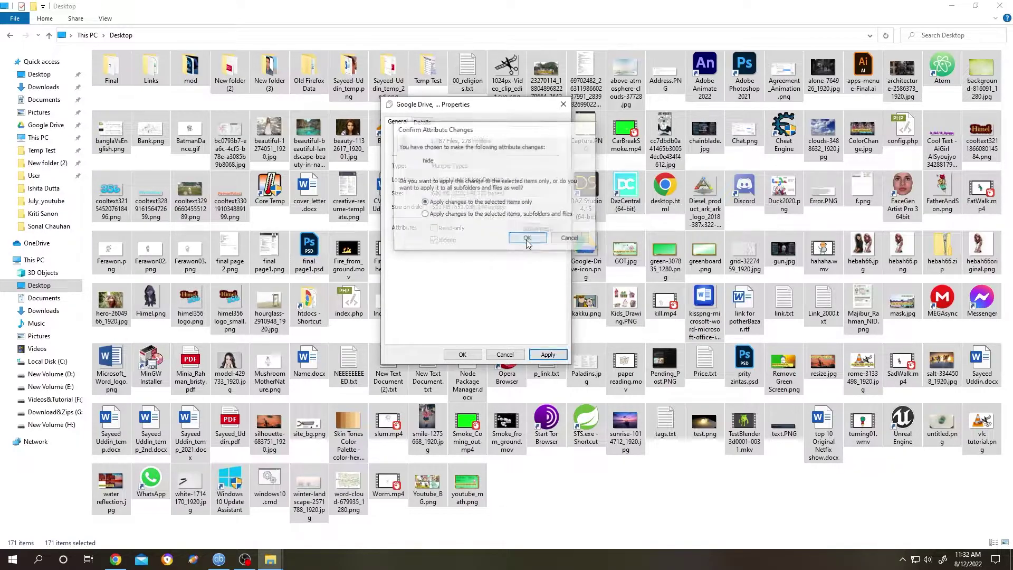
- Close Properties, deselect the items, and minimize Explorer to see the faded desktop icons
{"action": "left_click", "coordinate": [461, 358]}
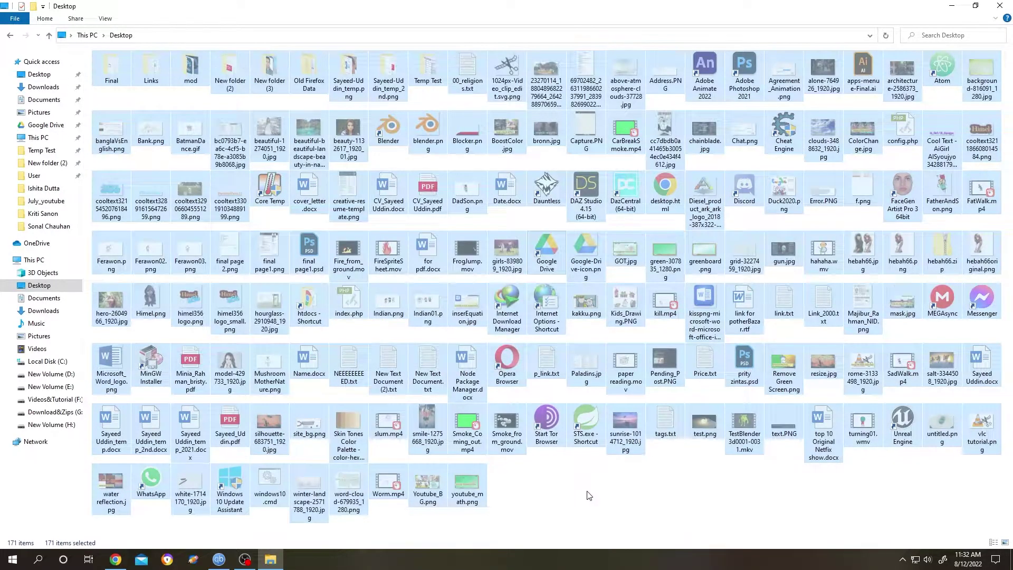
{"action": "left_click", "coordinate": [588, 494]}
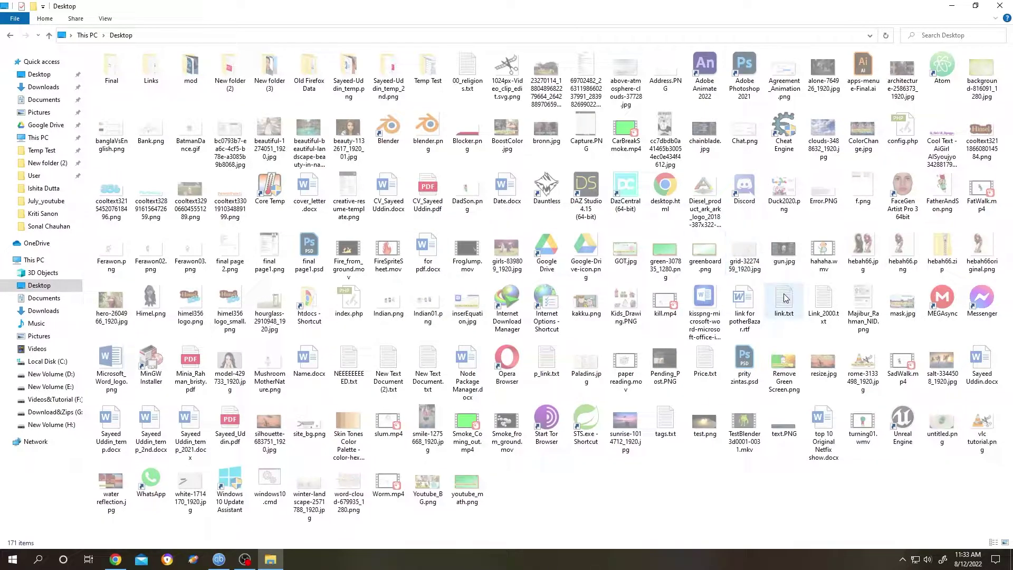
{"action": "left_click", "coordinate": [953, 7]}
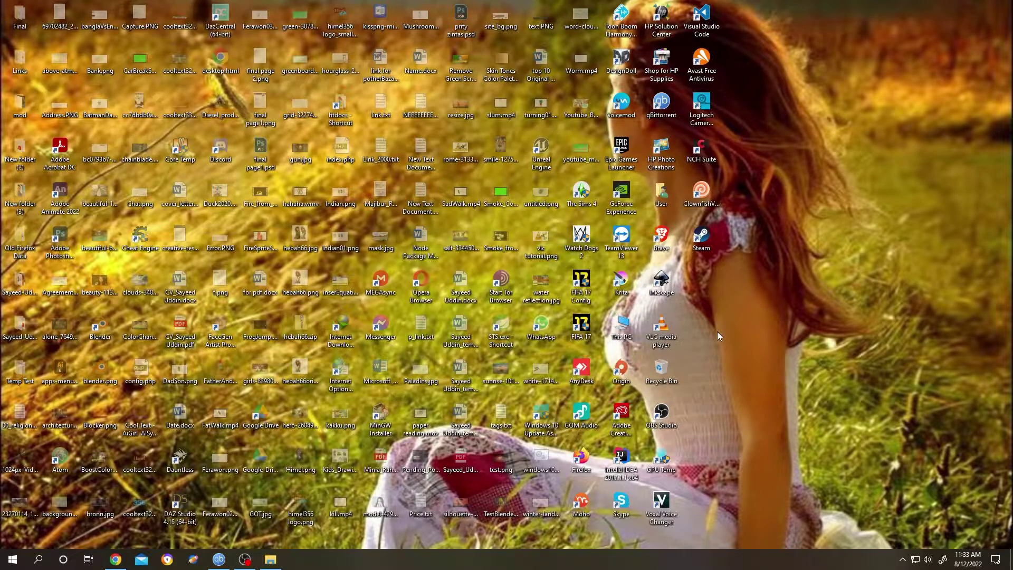
- Untick Hidden items in Explorer's View options, then minimize back to the desktop
{"action": "left_click", "coordinate": [266, 565]}
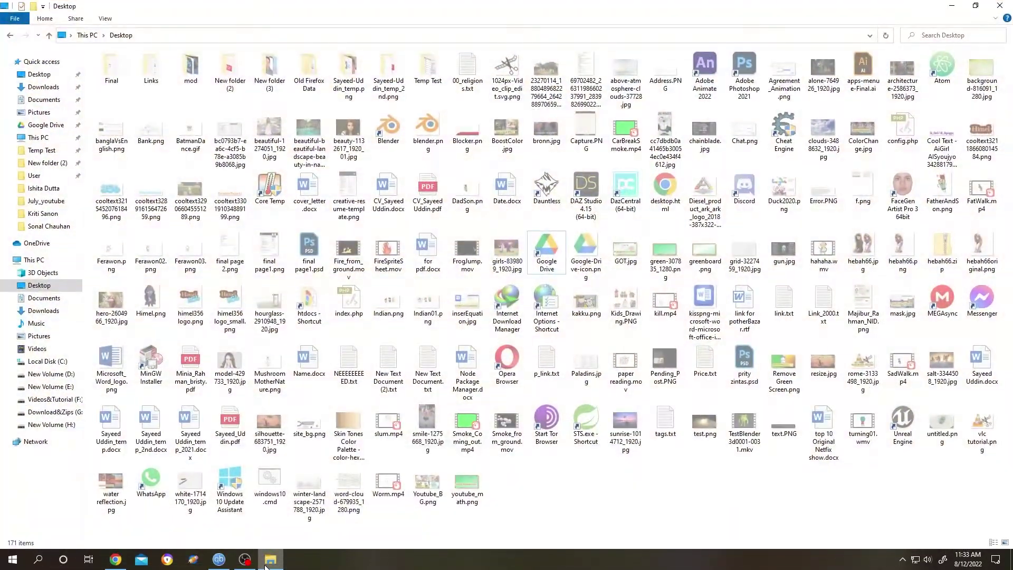
{"action": "left_click", "coordinate": [106, 19]}
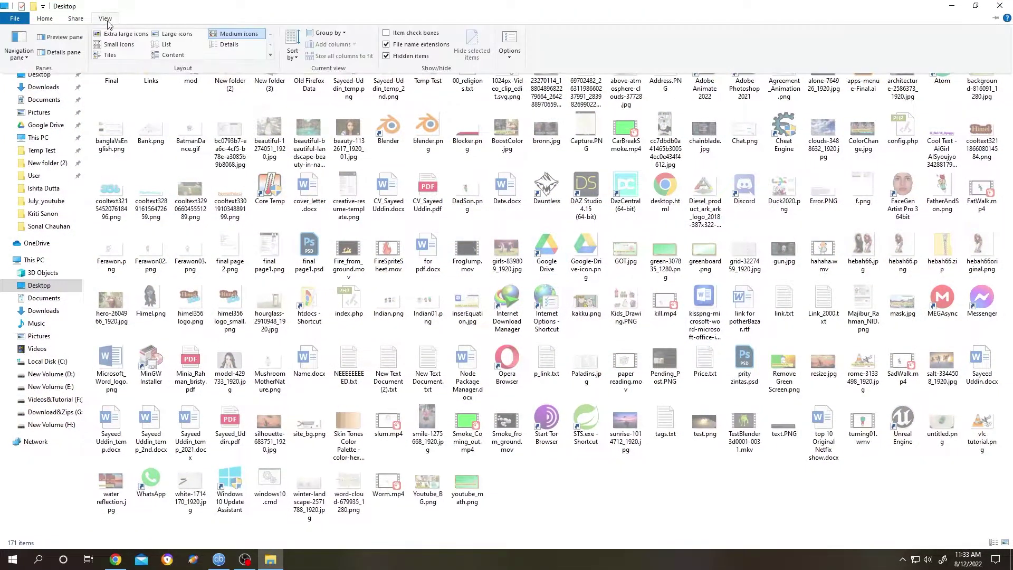
{"action": "left_click", "coordinate": [388, 59]}
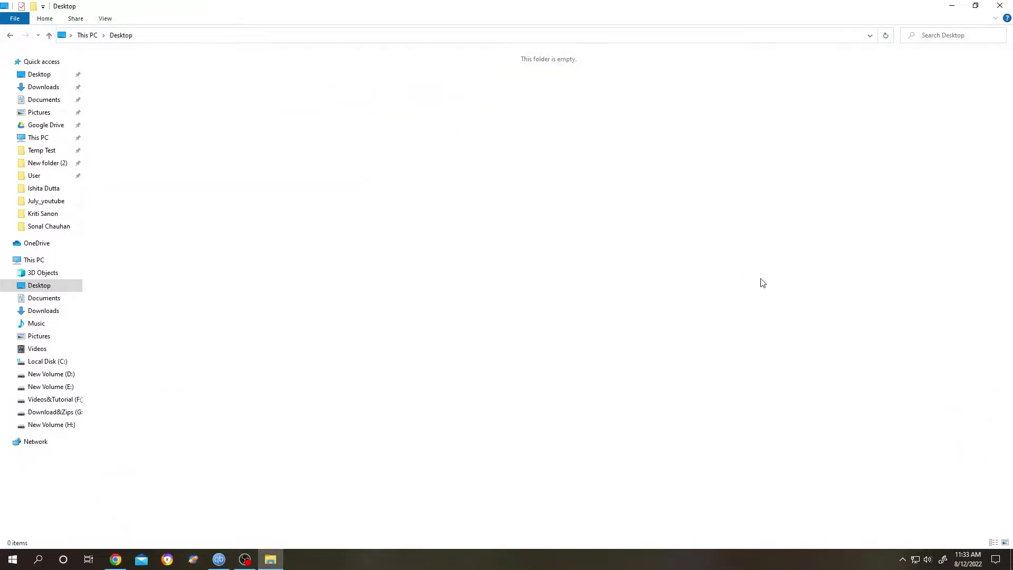
{"action": "left_click", "coordinate": [951, 6]}
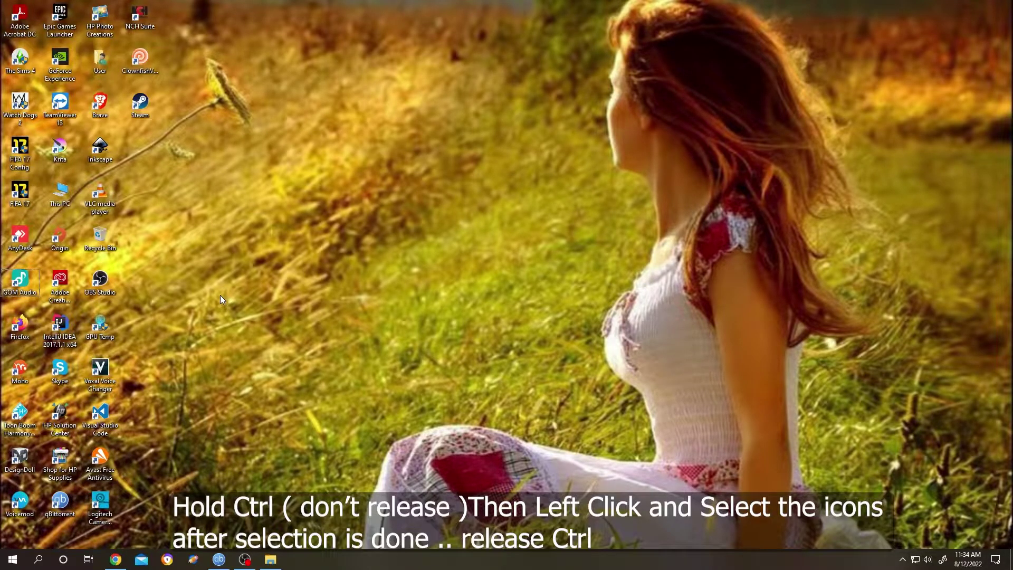
- Ctrl-select the AnyDesk, Origin, GOM Audio, HP and Logitech camera desktop shortcuts
{"action": "left_click", "coordinate": [58, 238], "text": "ctrl"}
{"action": "left_click", "coordinate": [20, 238], "text": "ctrl"}
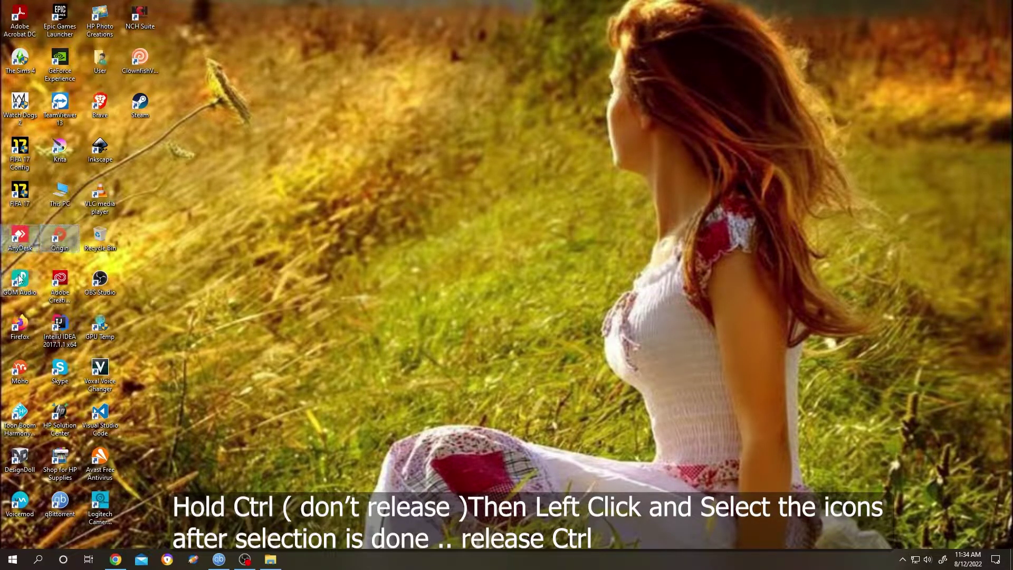
{"action": "left_click", "coordinate": [61, 415], "text": "ctrl"}
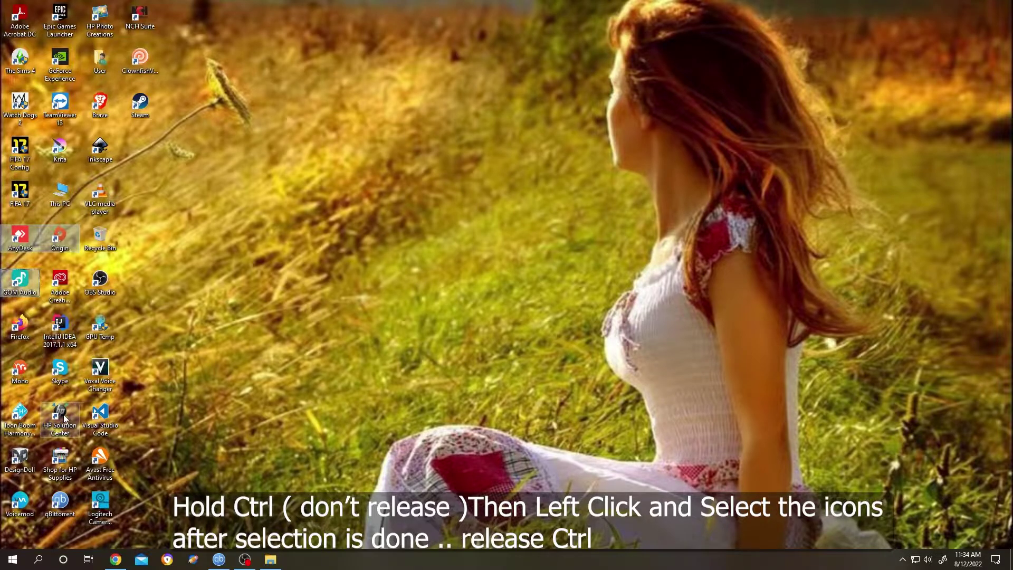
{"action": "left_click", "coordinate": [60, 460], "text": "ctrl"}
{"action": "left_click", "coordinate": [100, 506], "text": "ctrl"}
- Set the Hidden attribute on the selected shortcuts in Properties, granting administrator permission
{"action": "right_click", "coordinate": [64, 239]}
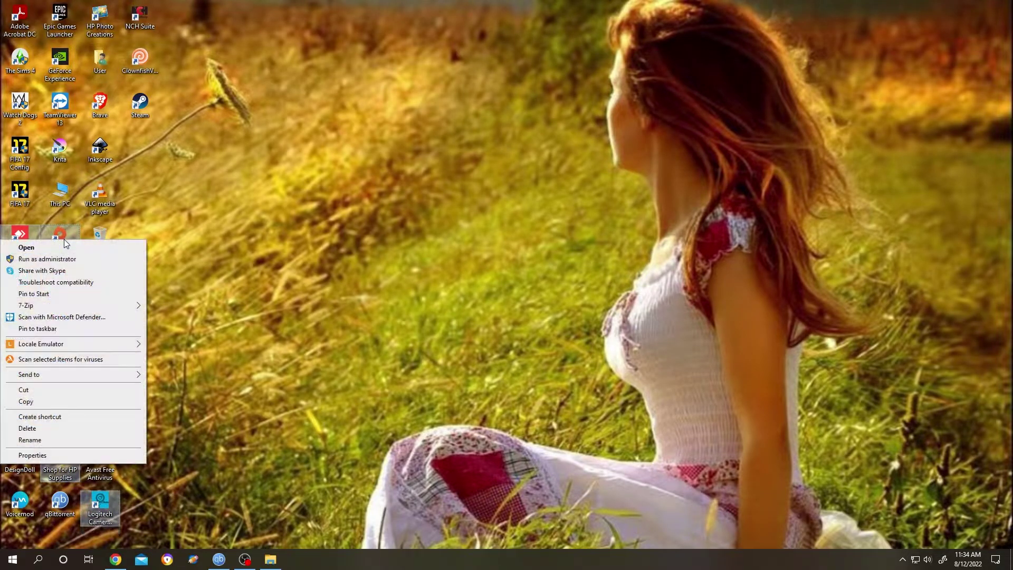
{"action": "left_click", "coordinate": [75, 455]}
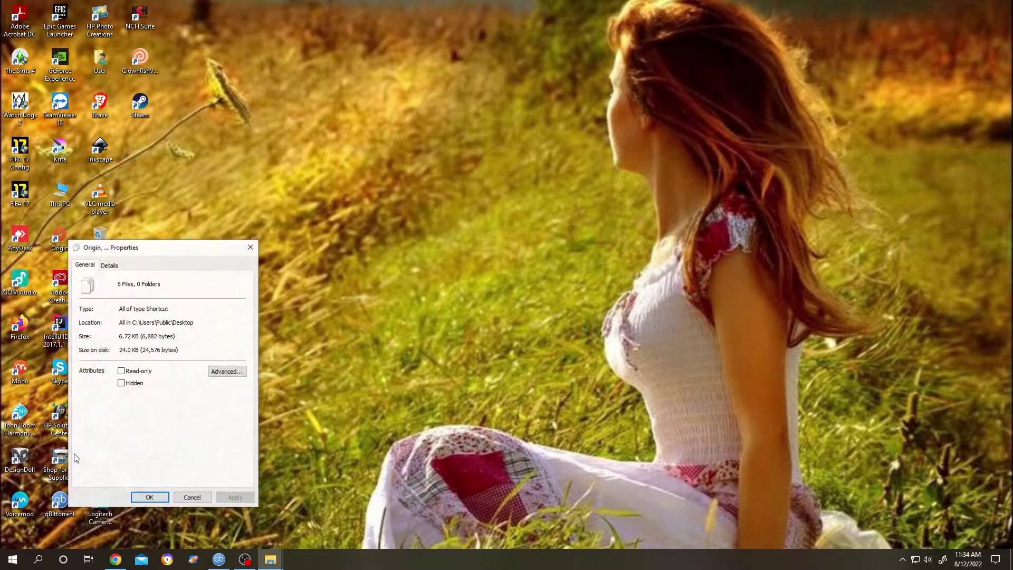
{"action": "left_click", "coordinate": [125, 382]}
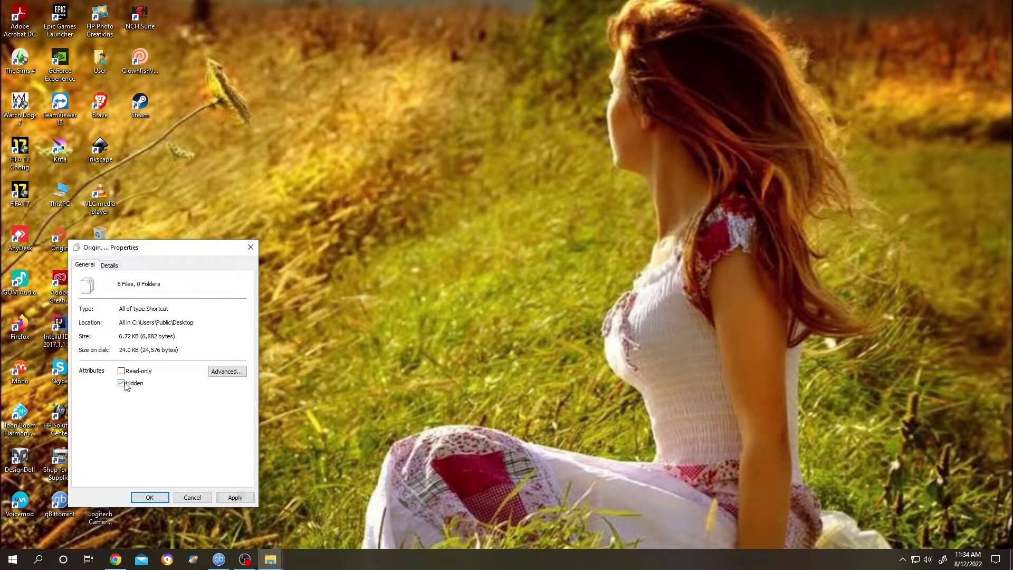
{"action": "left_click", "coordinate": [231, 498]}
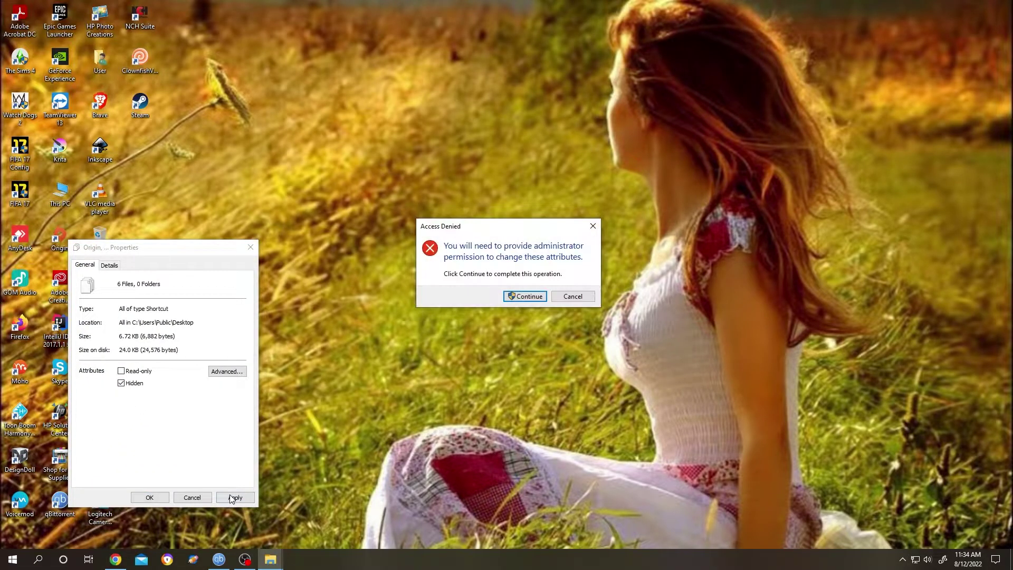
{"action": "left_click", "coordinate": [519, 298]}
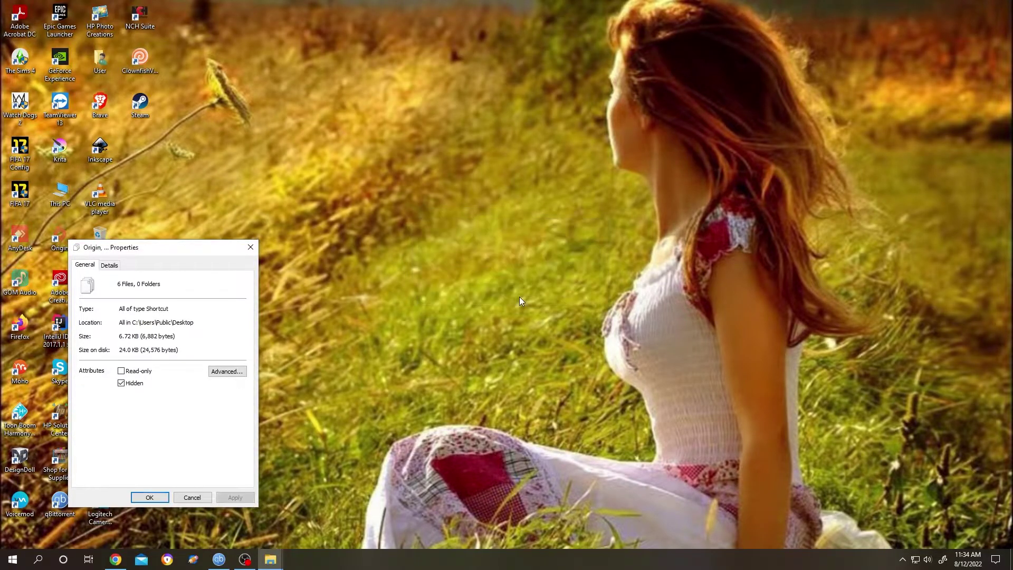
{"action": "left_click", "coordinate": [160, 498]}
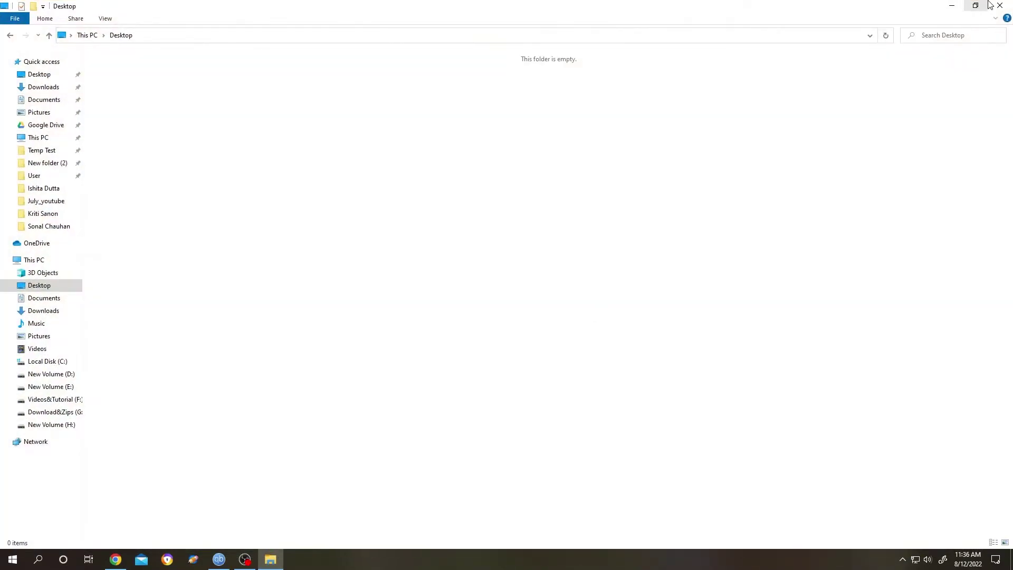
- Close Explorer, reopen This PC via a search for 'th', and open Desktop
{"action": "left_click", "coordinate": [1000, 5]}
{"action": "left_click", "coordinate": [46, 567]}
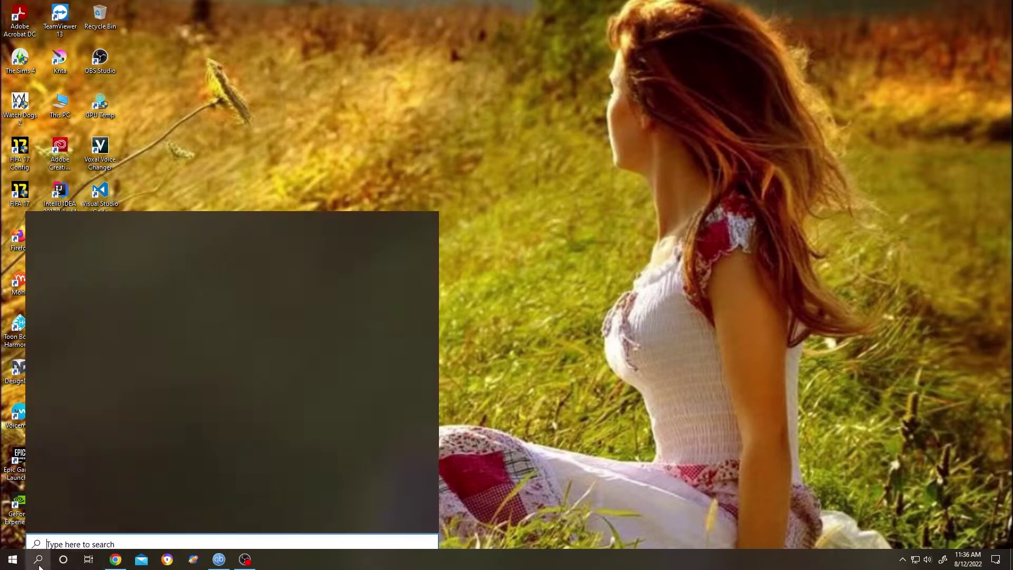
{"action": "type", "text": "th"}
{"action": "left_click", "coordinate": [69, 267]}
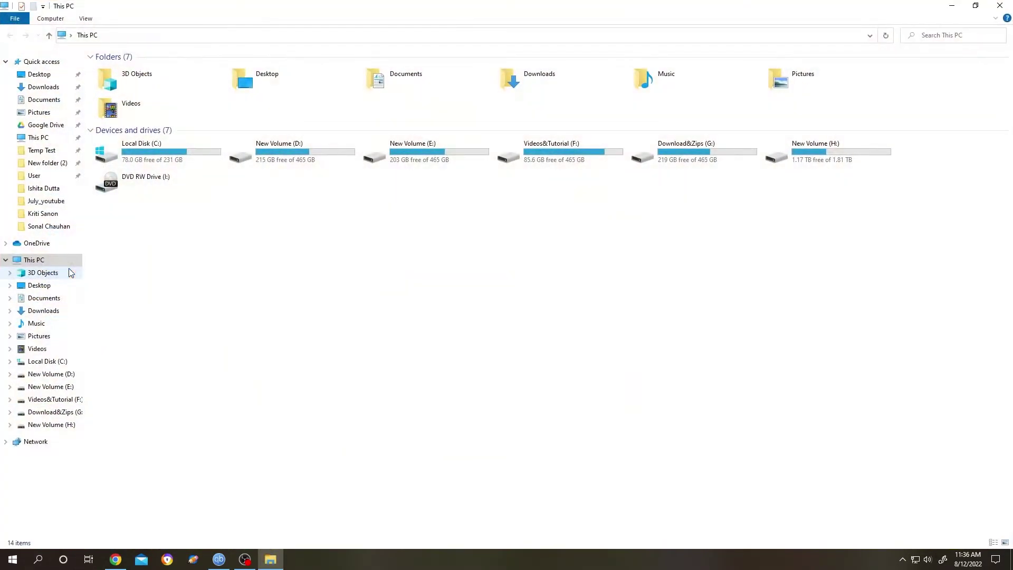
{"action": "left_click", "coordinate": [283, 89]}
{"action": "double_click", "coordinate": [282, 89]}
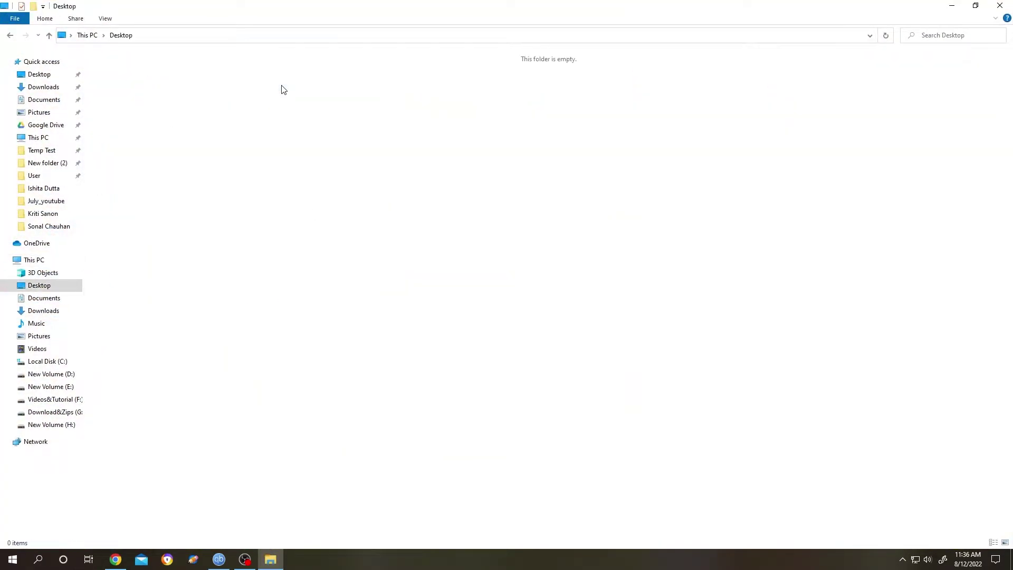
- Show hidden items, then clear the Hidden attribute on the WhatsApp and Atom shortcuts
{"action": "left_click", "coordinate": [116, 19]}
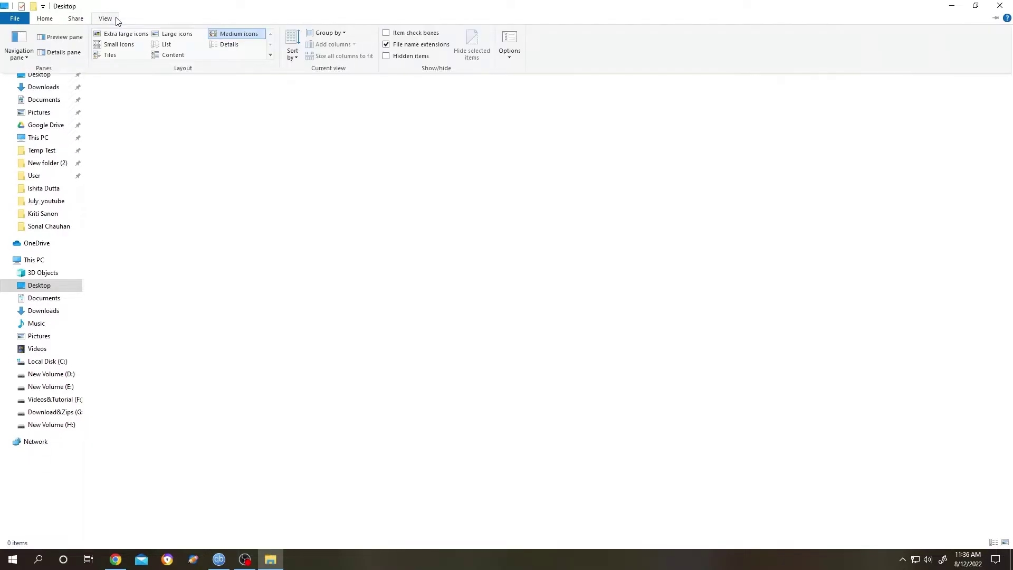
{"action": "left_click", "coordinate": [386, 55]}
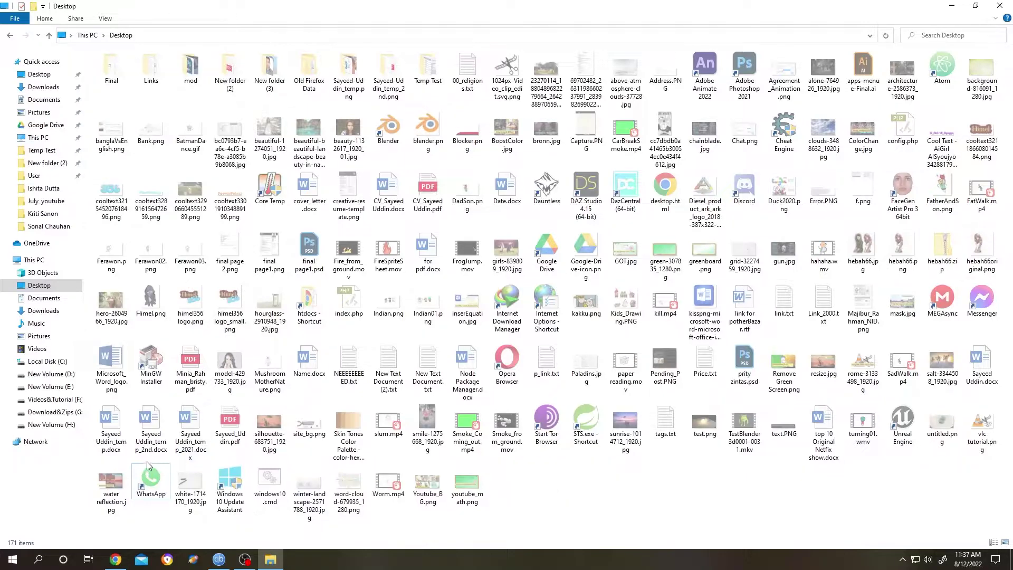
{"action": "left_click", "coordinate": [149, 478]}
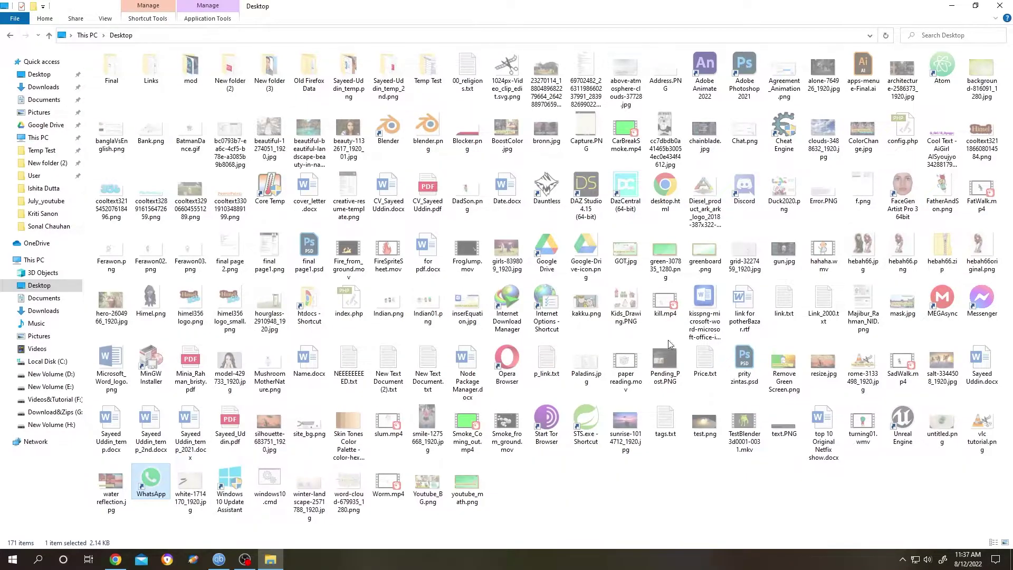
{"action": "left_click", "coordinate": [942, 68], "text": "ctrl"}
{"action": "right_click", "coordinate": [943, 69]}
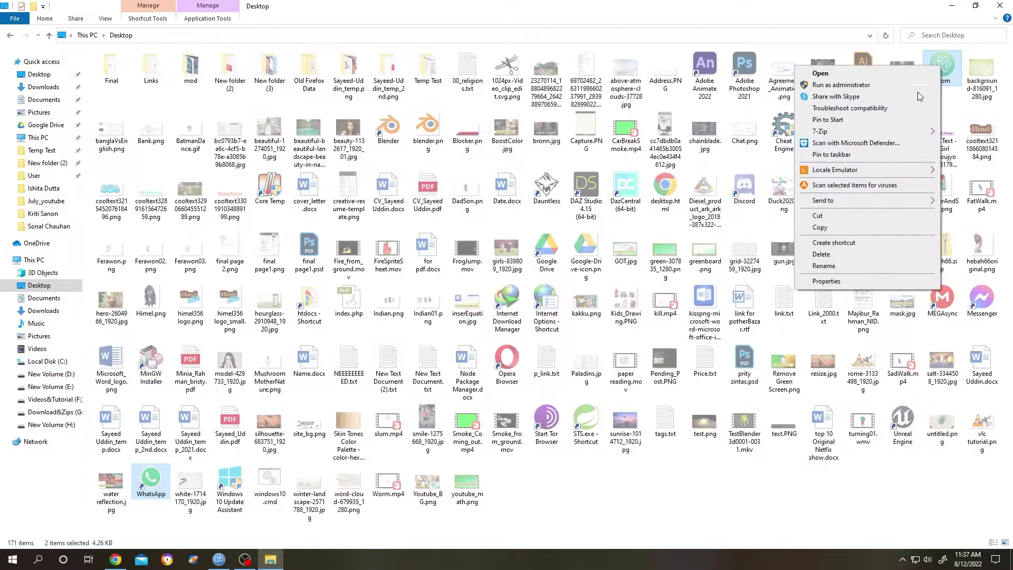
{"action": "left_click", "coordinate": [812, 278]}
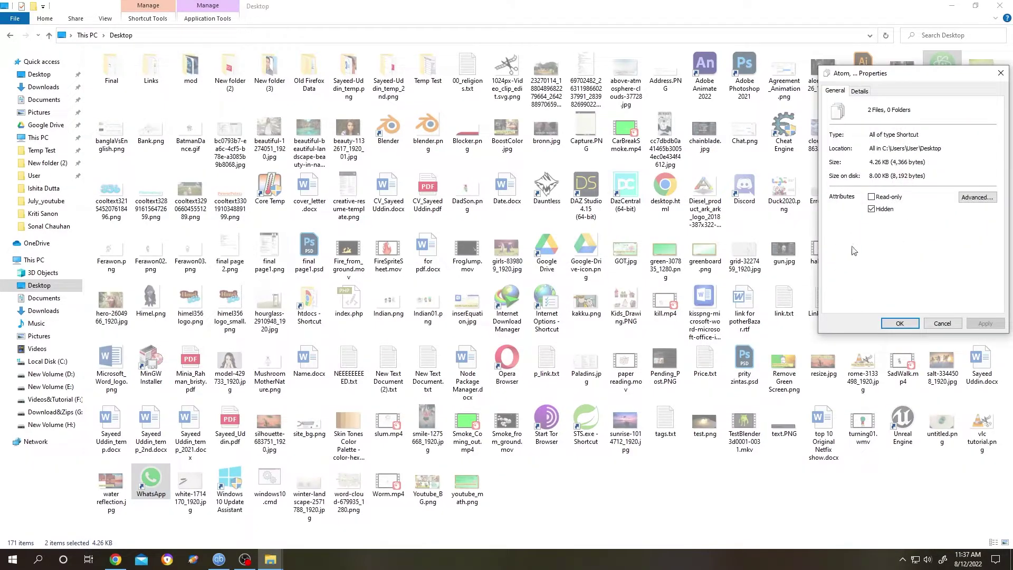
{"action": "left_click", "coordinate": [871, 208]}
{"action": "left_click", "coordinate": [983, 322]}
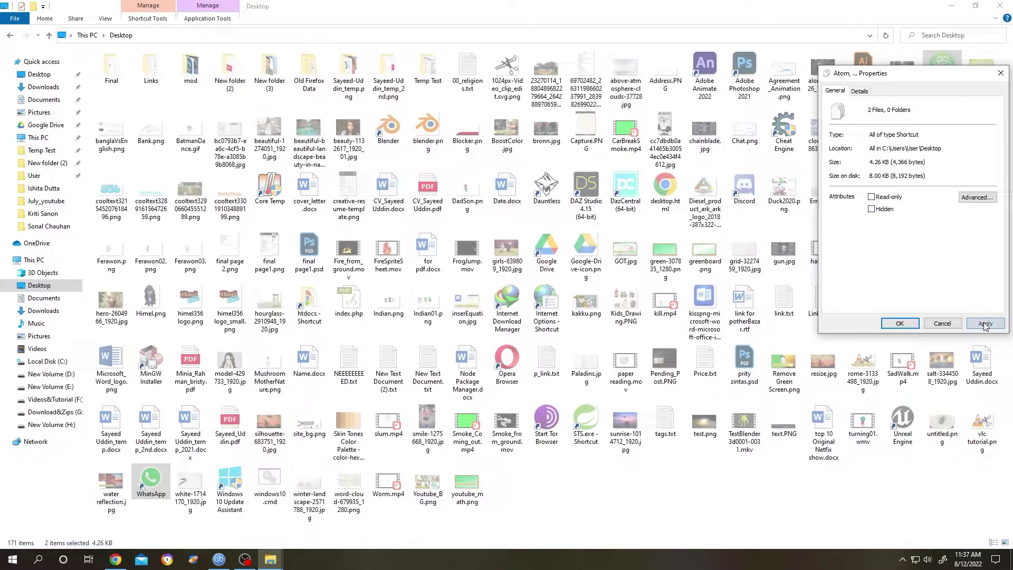
{"action": "left_click", "coordinate": [899, 324]}
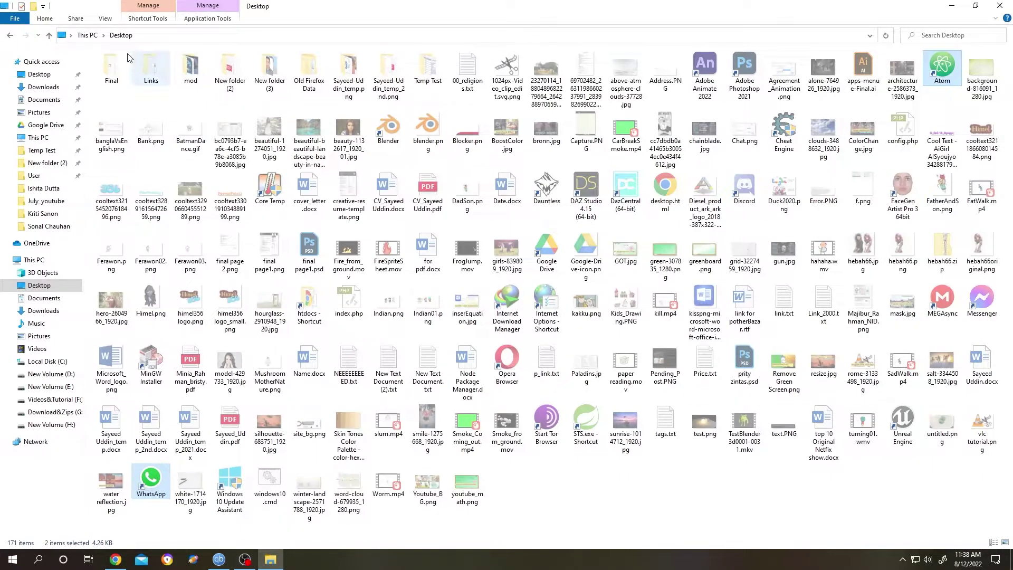
{"action": "left_click", "coordinate": [105, 18]}
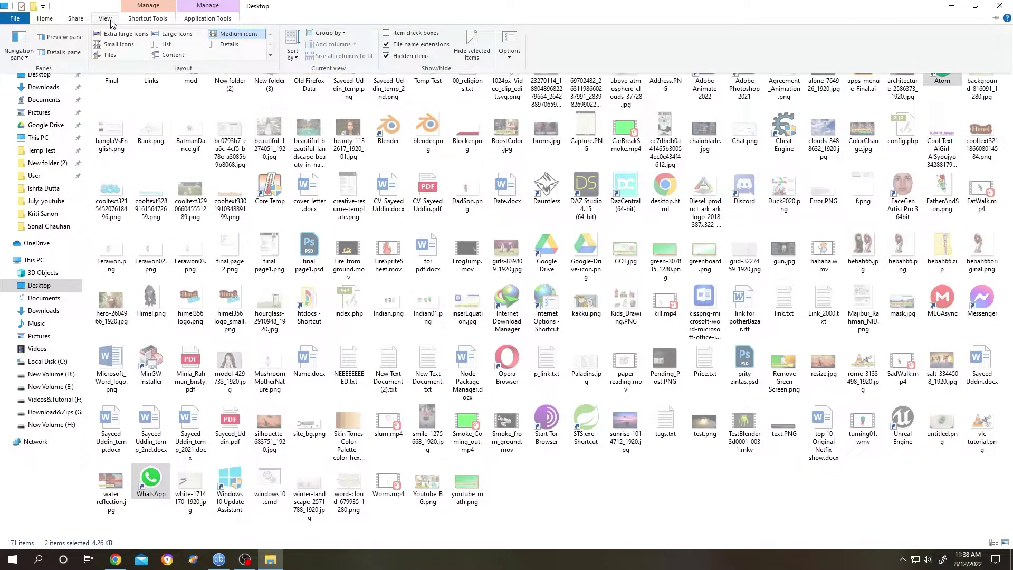
- Untick Hidden items again and confirm the WhatsApp icon now appears on the desktop
{"action": "left_click", "coordinate": [386, 56]}
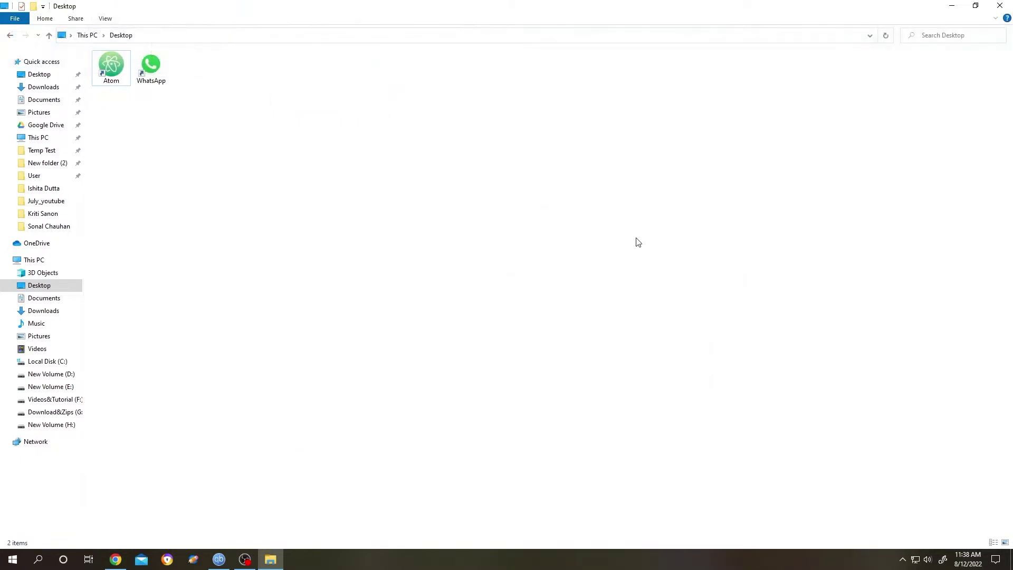
{"action": "left_click", "coordinate": [951, 6]}
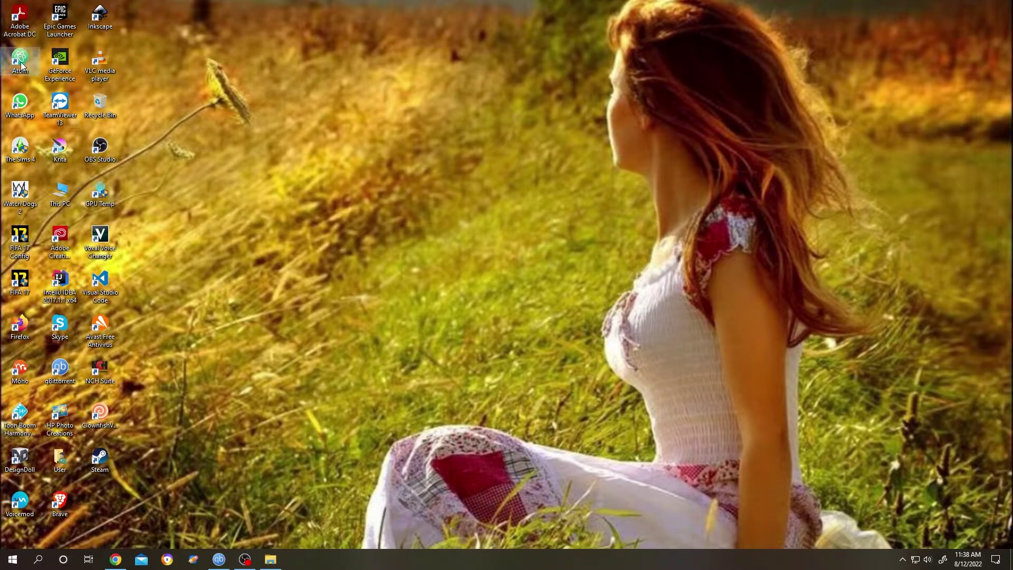
{"action": "left_click", "coordinate": [20, 101]}
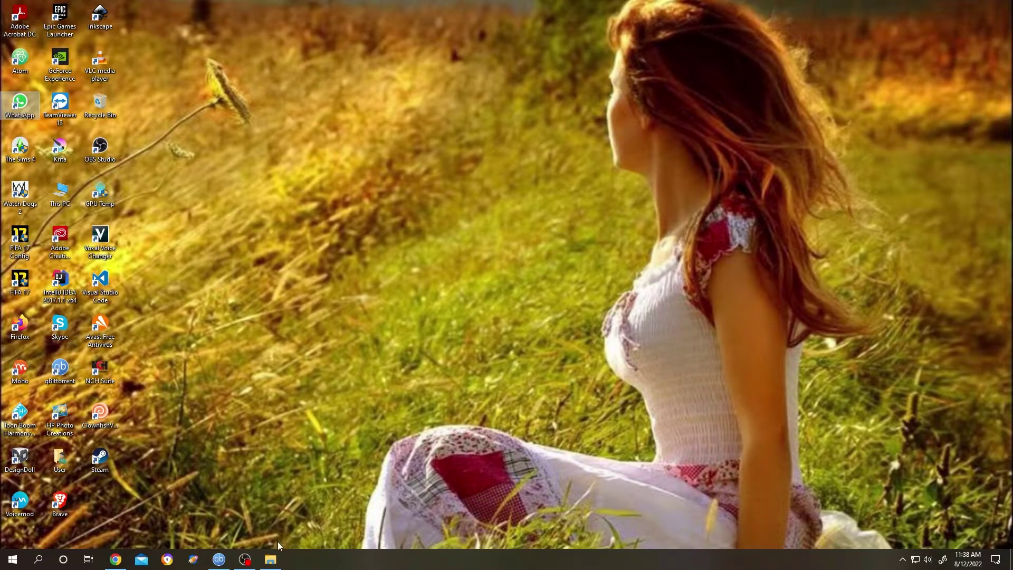
- Turn hidden items back on in File Explorer and minimize it to reveal the desktop
{"action": "left_click", "coordinate": [275, 562]}
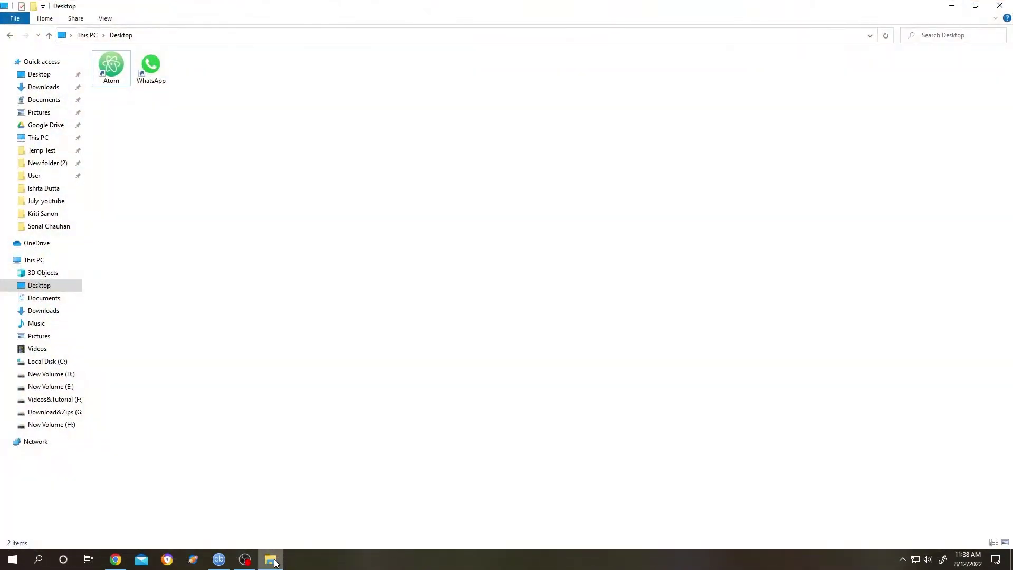
{"action": "left_click", "coordinate": [105, 18]}
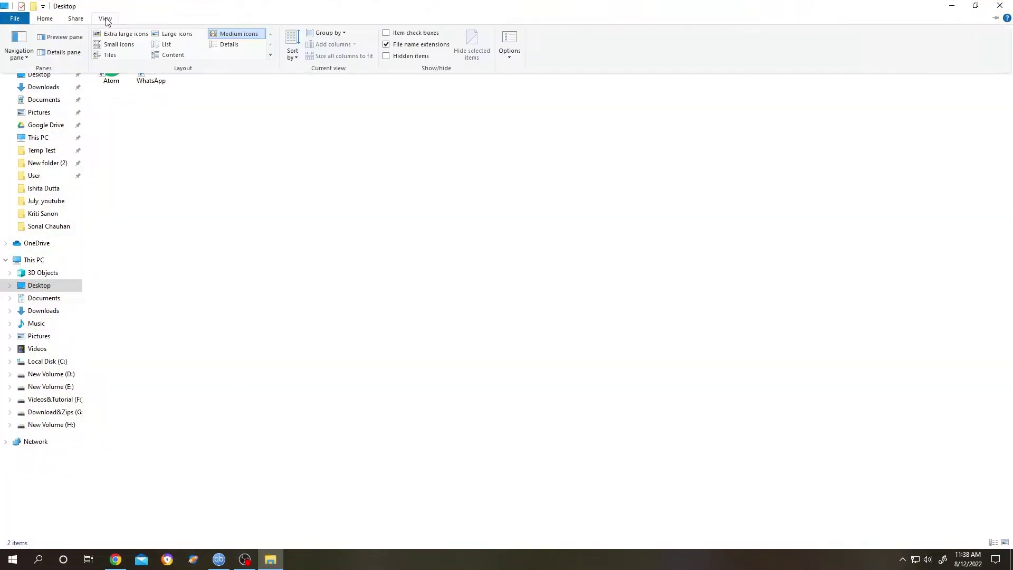
{"action": "left_click", "coordinate": [387, 56]}
{"action": "left_click", "coordinate": [944, 5]}
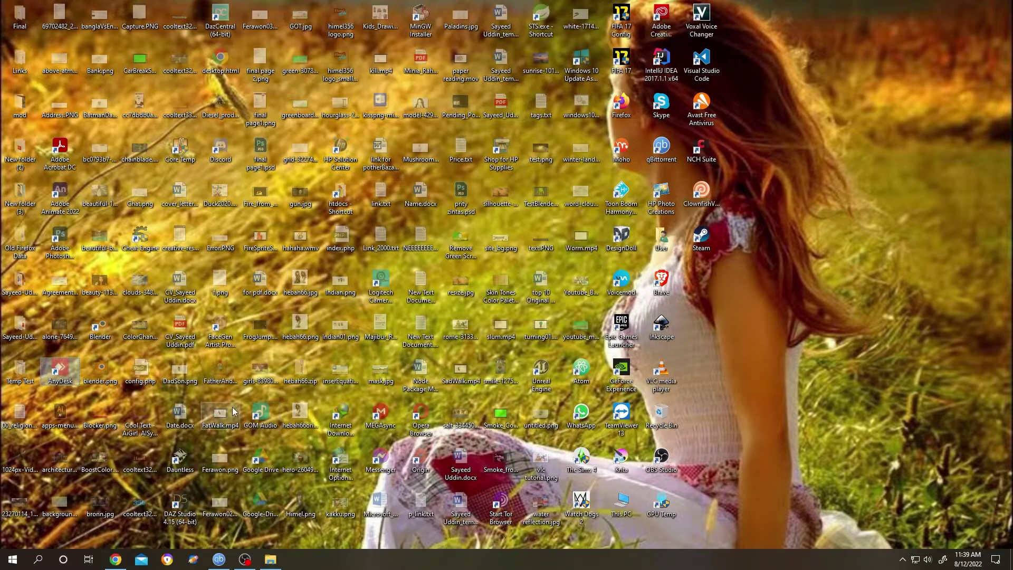
- Clear the Hidden attribute on the AnyDesk and GOM Audio shortcuts, granting administrator permission
{"action": "right_click", "coordinate": [257, 417]}
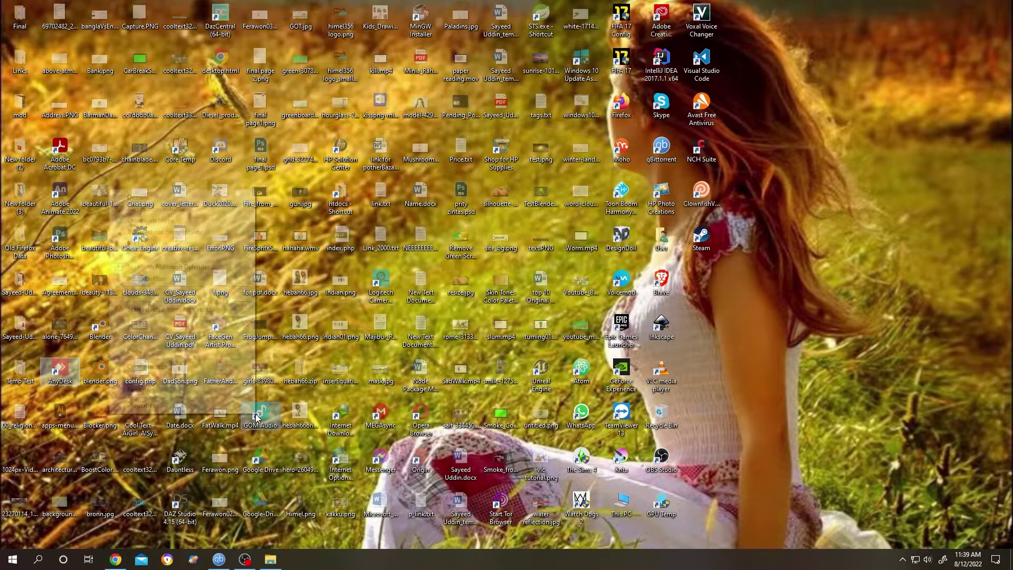
{"action": "left_click", "coordinate": [176, 407]}
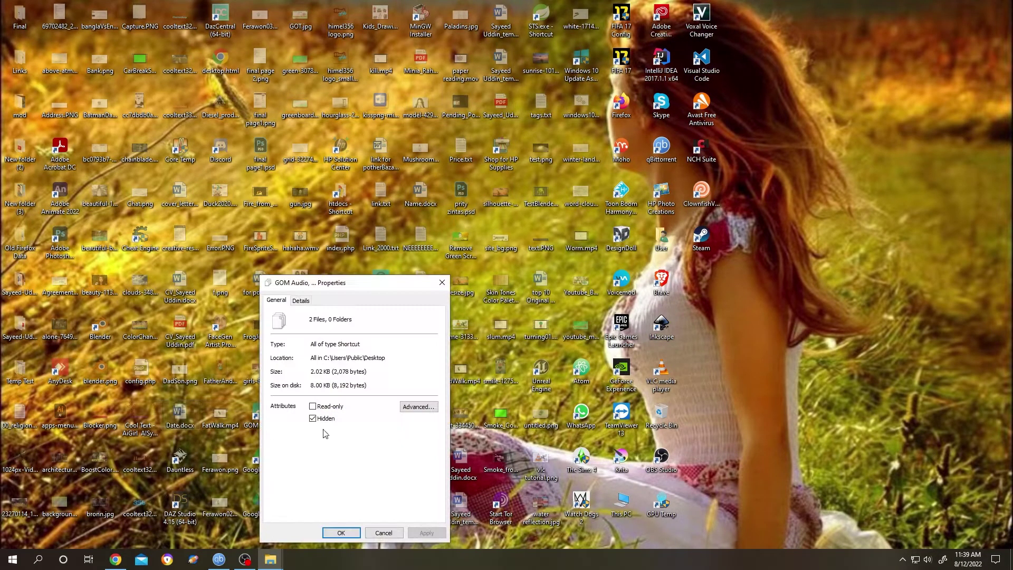
{"action": "left_click", "coordinate": [312, 418]}
{"action": "left_click", "coordinate": [425, 533]}
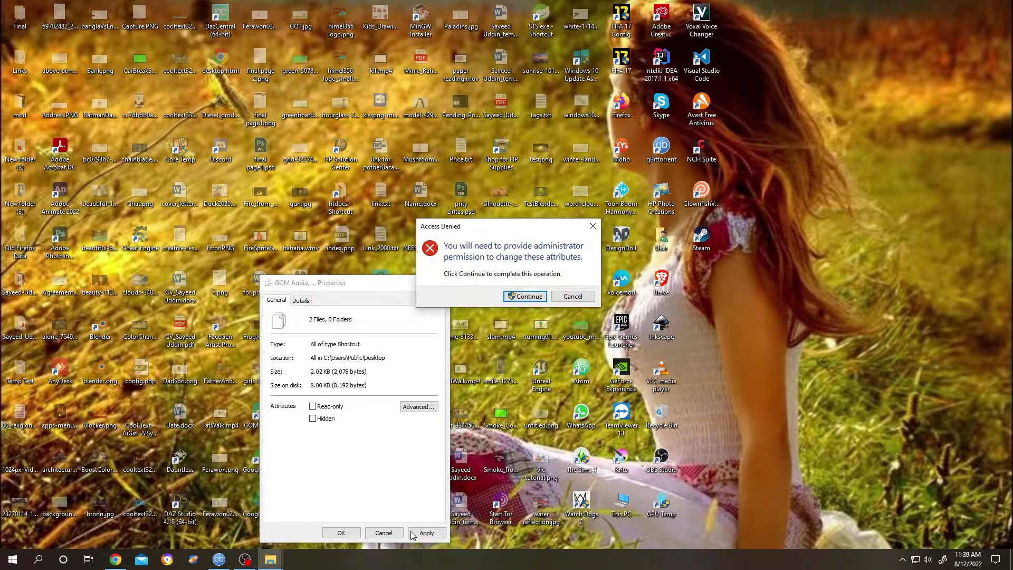
{"action": "left_click", "coordinate": [521, 296]}
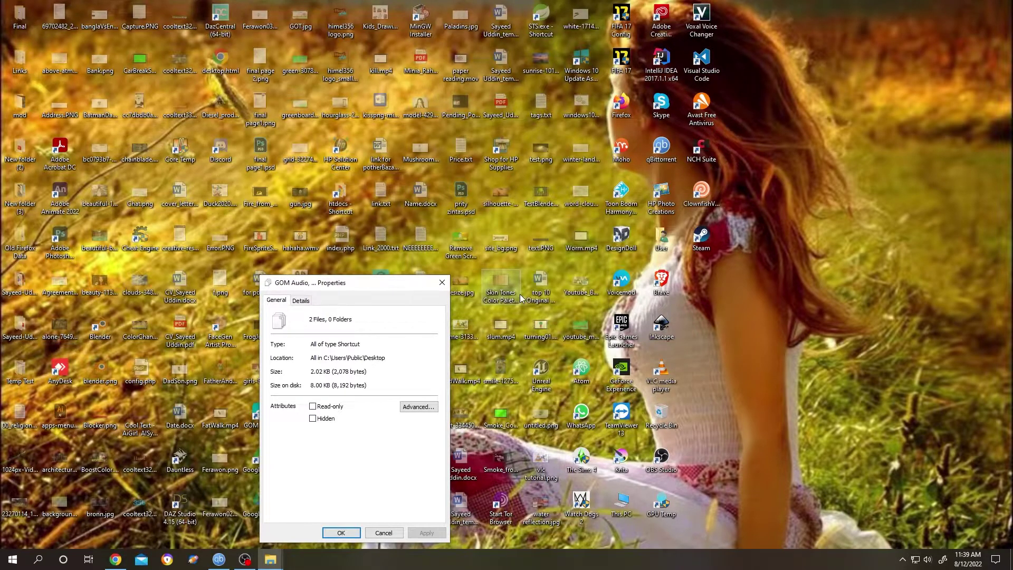
{"action": "left_click", "coordinate": [341, 532]}
- Turn off Hidden items in the Explorer View options, then minimize the window to the desktop
{"action": "left_click", "coordinate": [272, 560]}
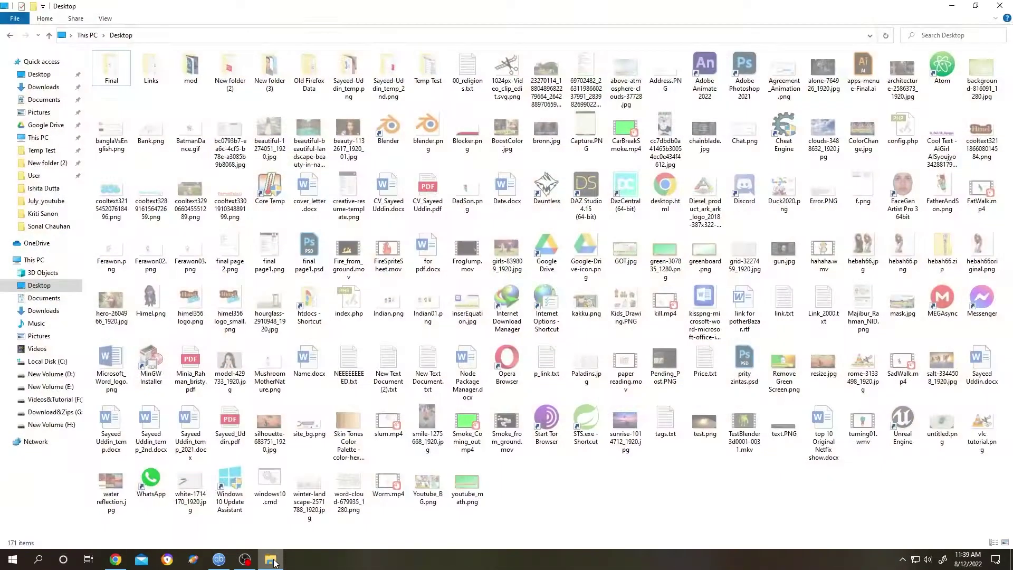
{"action": "left_click", "coordinate": [105, 20]}
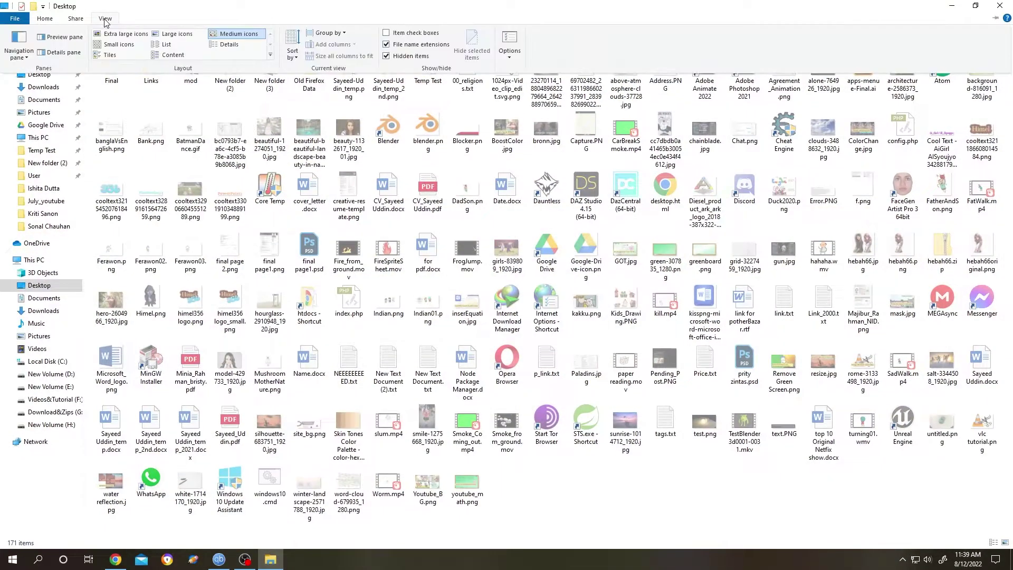
{"action": "left_click", "coordinate": [387, 55]}
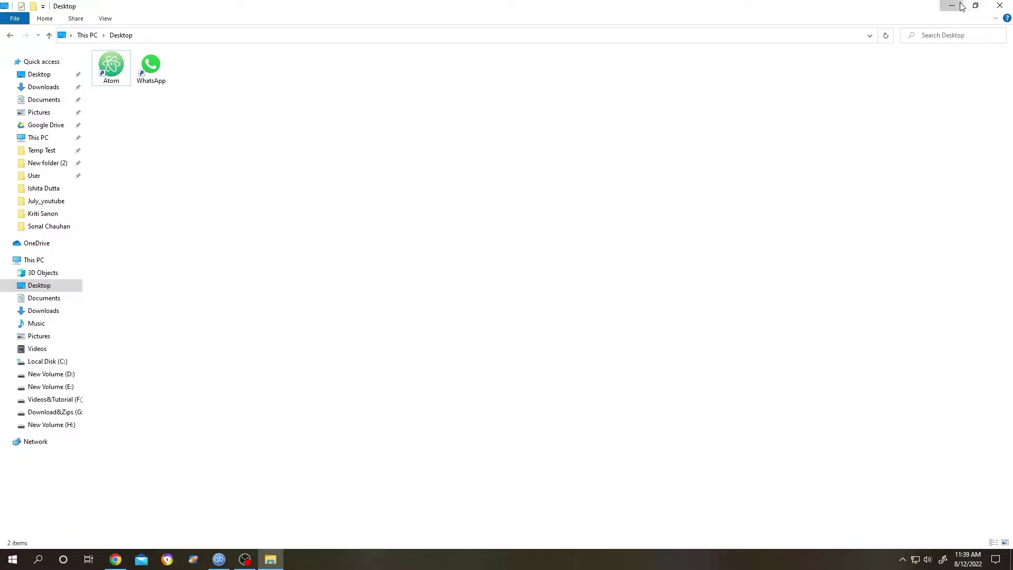
{"action": "left_click", "coordinate": [951, 6]}
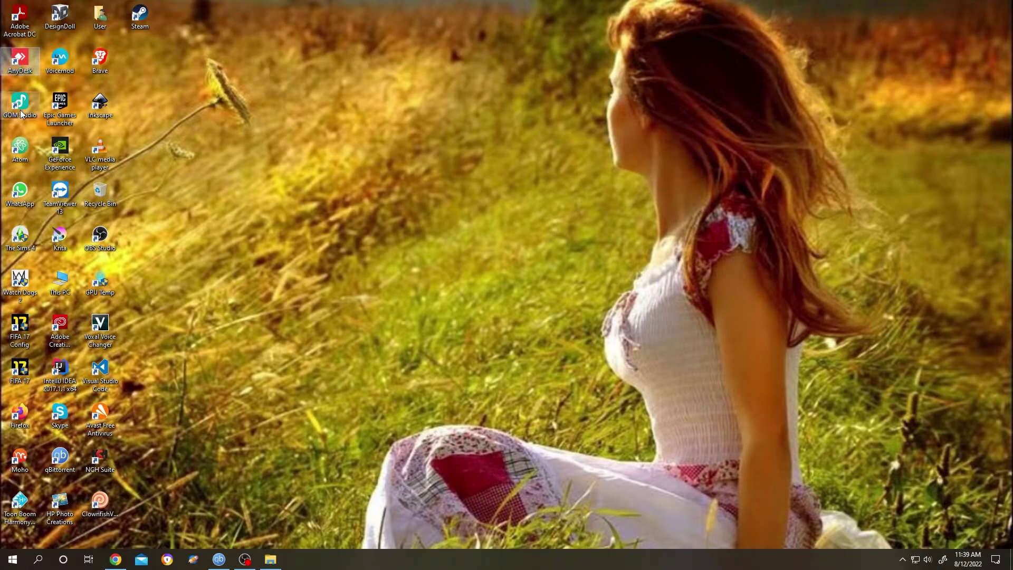